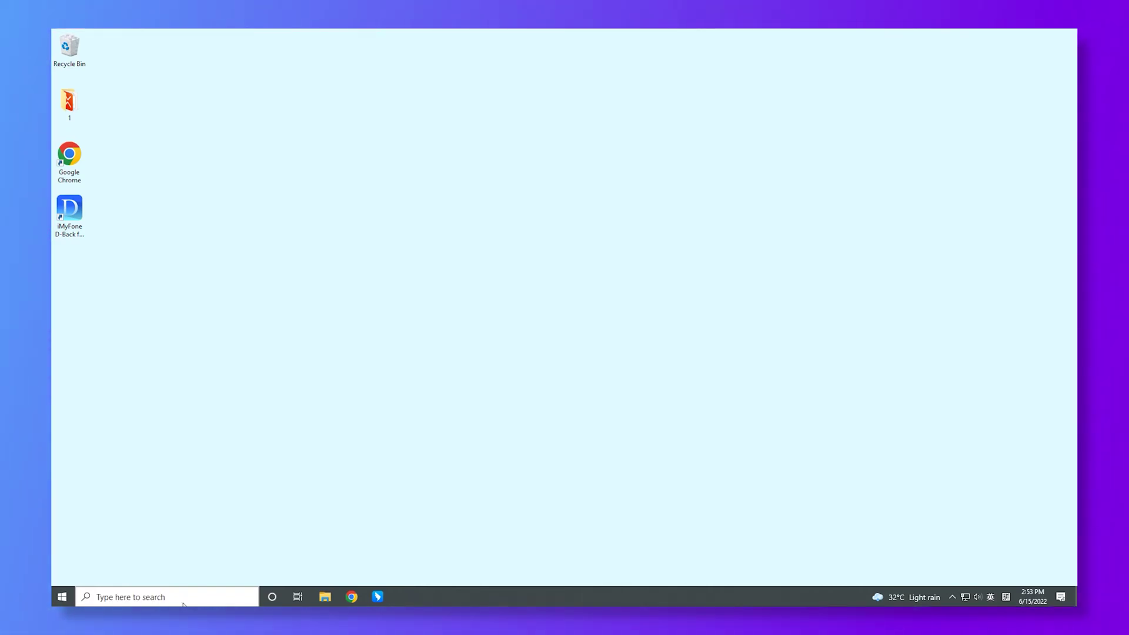
Launch Command Prompt as administrator and begin entering the chkdsk command for the SD card.
left_click(183, 598)
type("c")
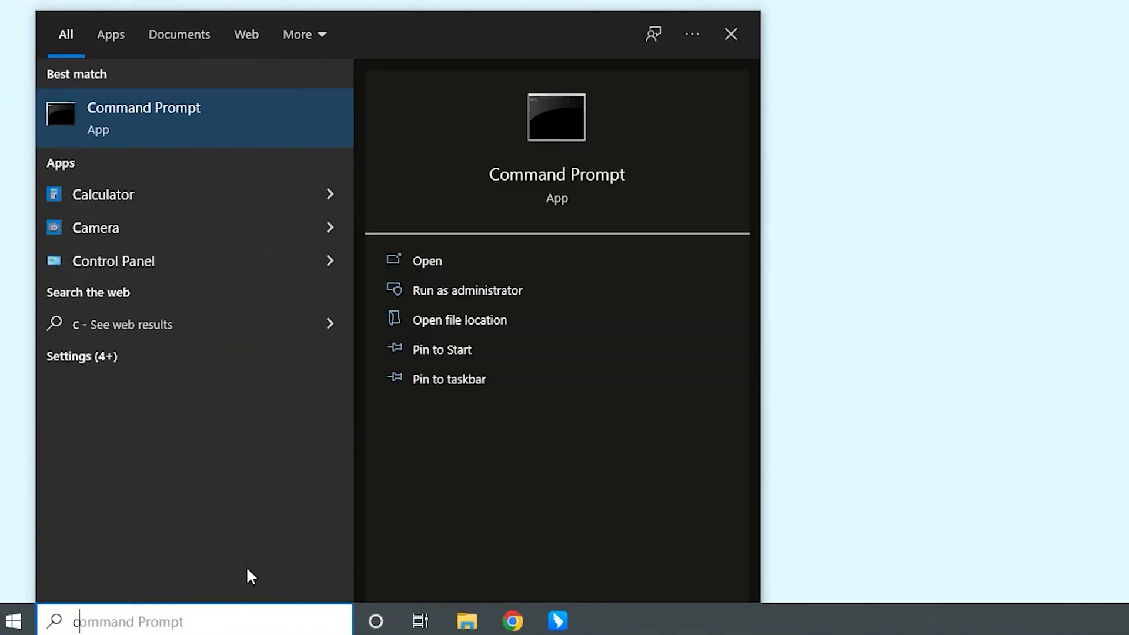
type("md")
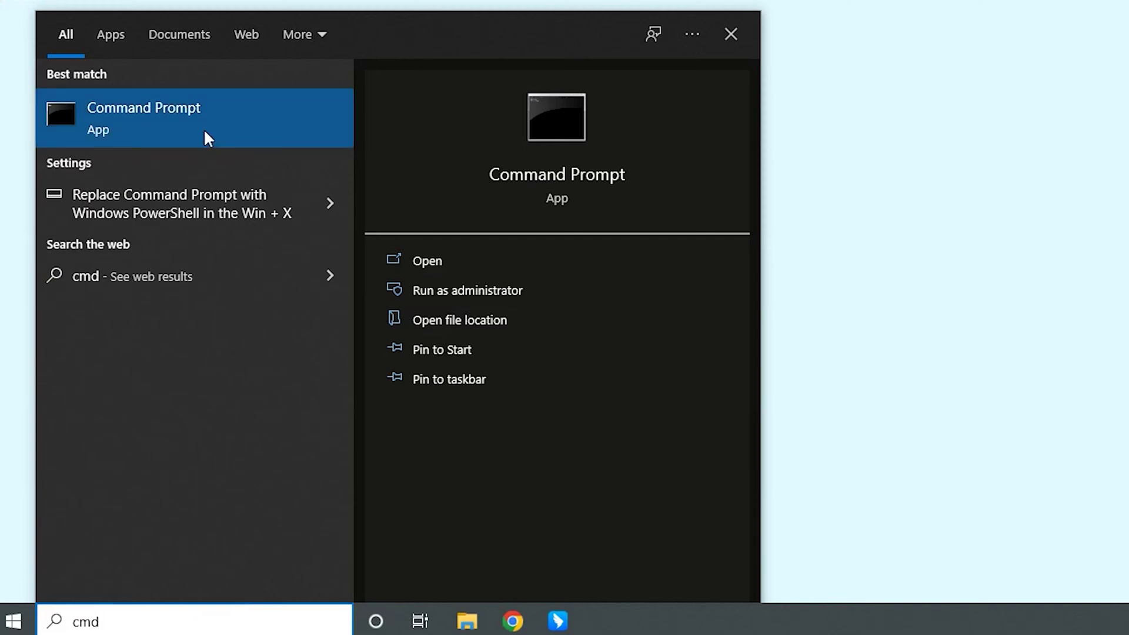
right_click(205, 131)
left_click(246, 151)
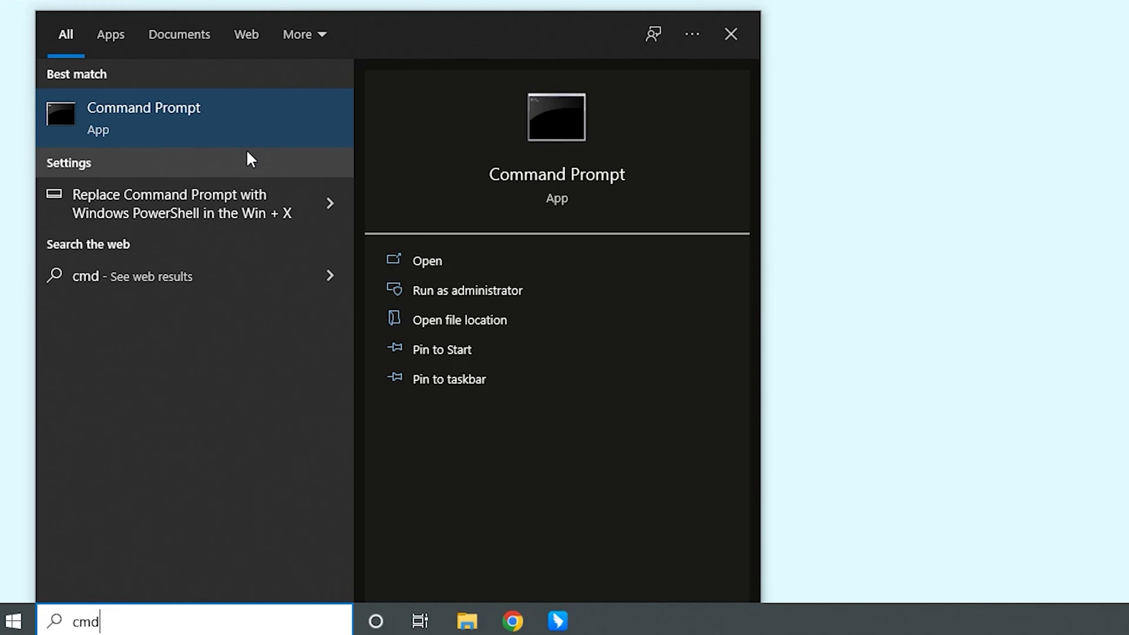
left_click(286, 147)
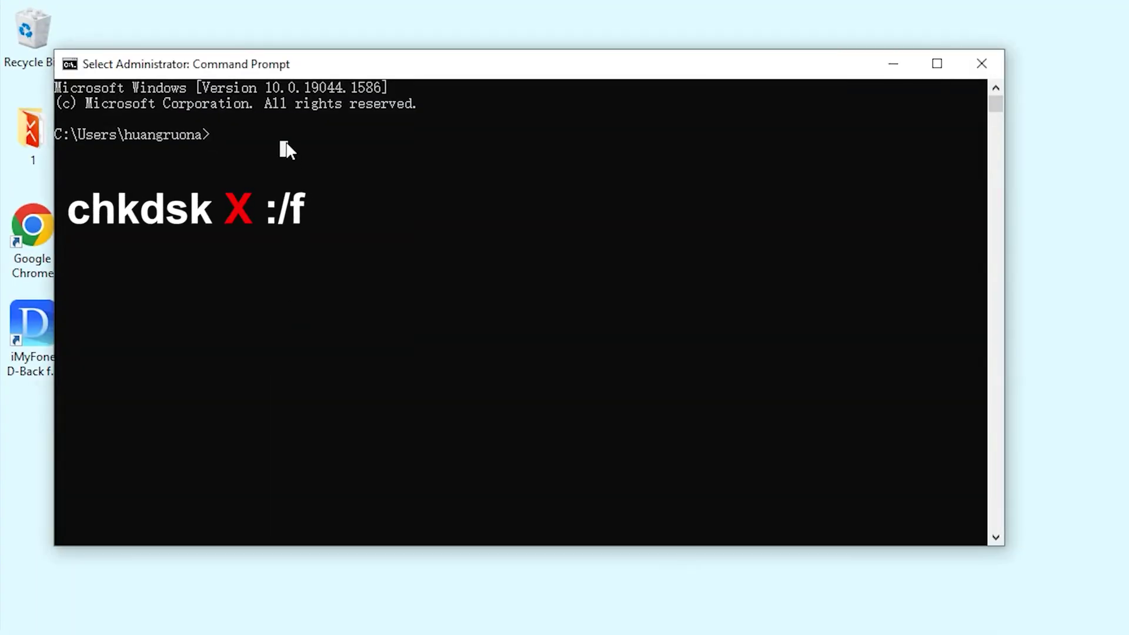
type("chkd")
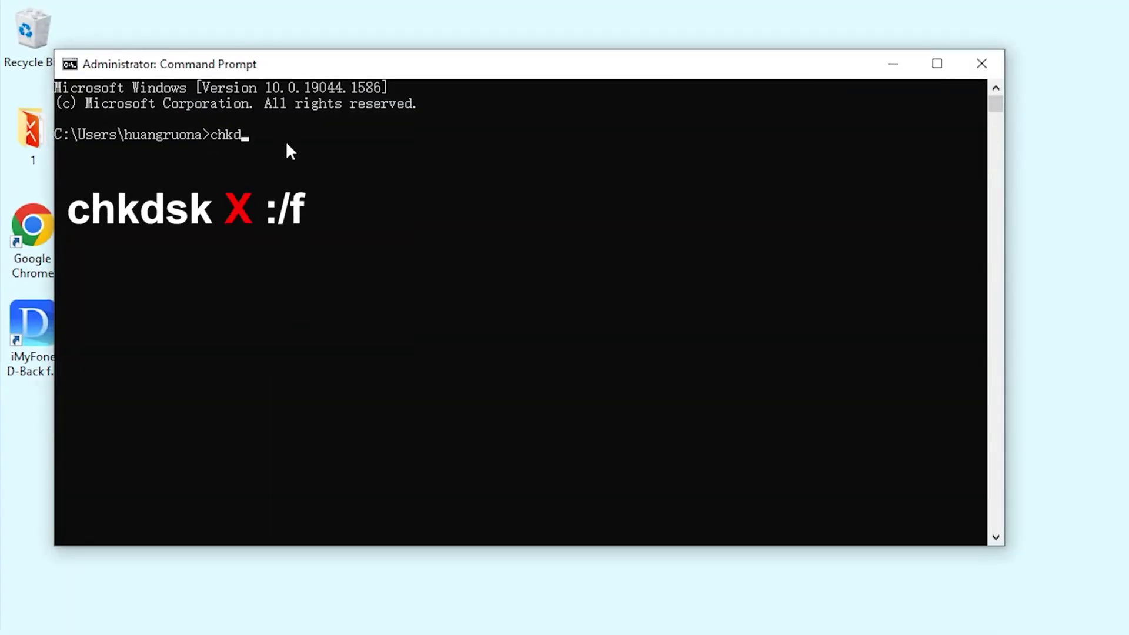
type("sk")
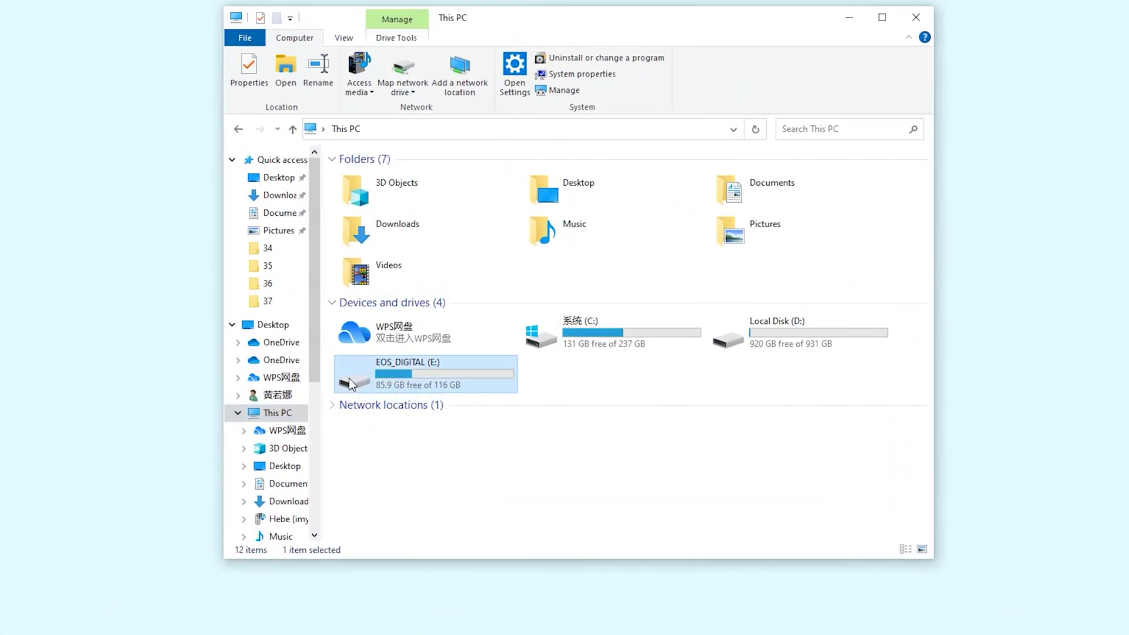
Scan and repair the EOS_DIGITAL (E:) drive from its Properties Tools tab, then close the no-errors result.
right_click(350, 383)
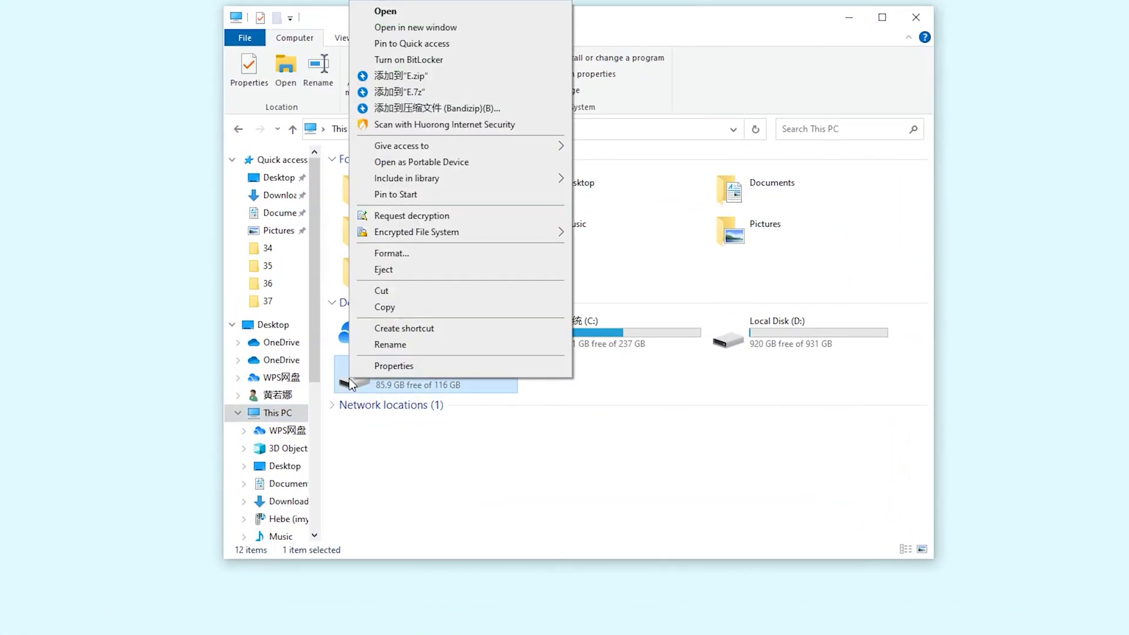
left_click(386, 366)
left_click(414, 384)
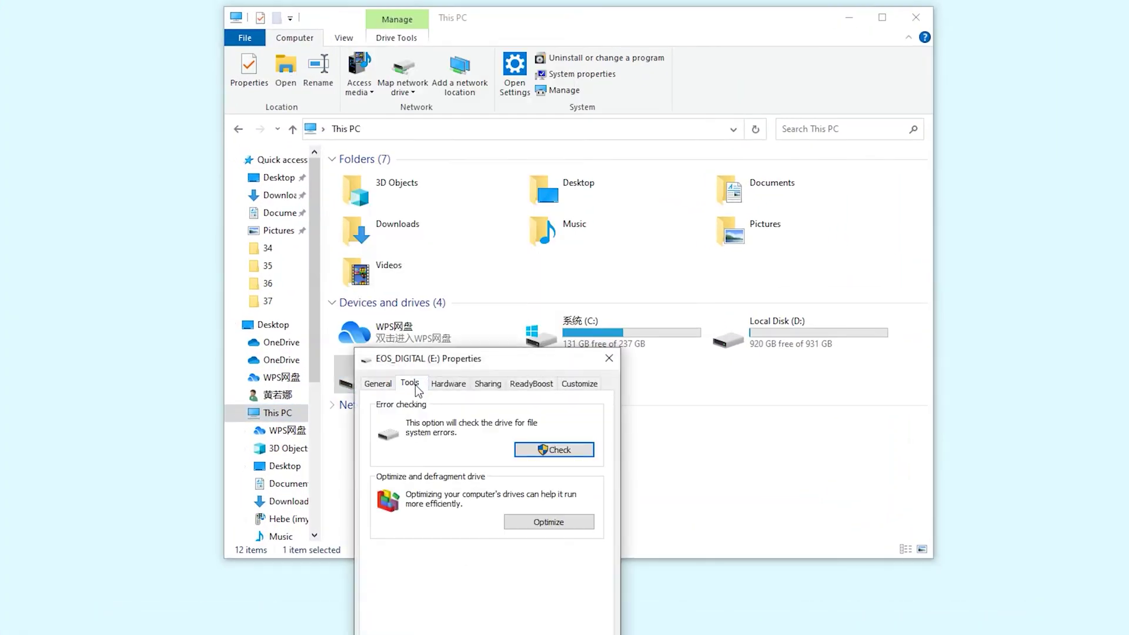
left_click(542, 450)
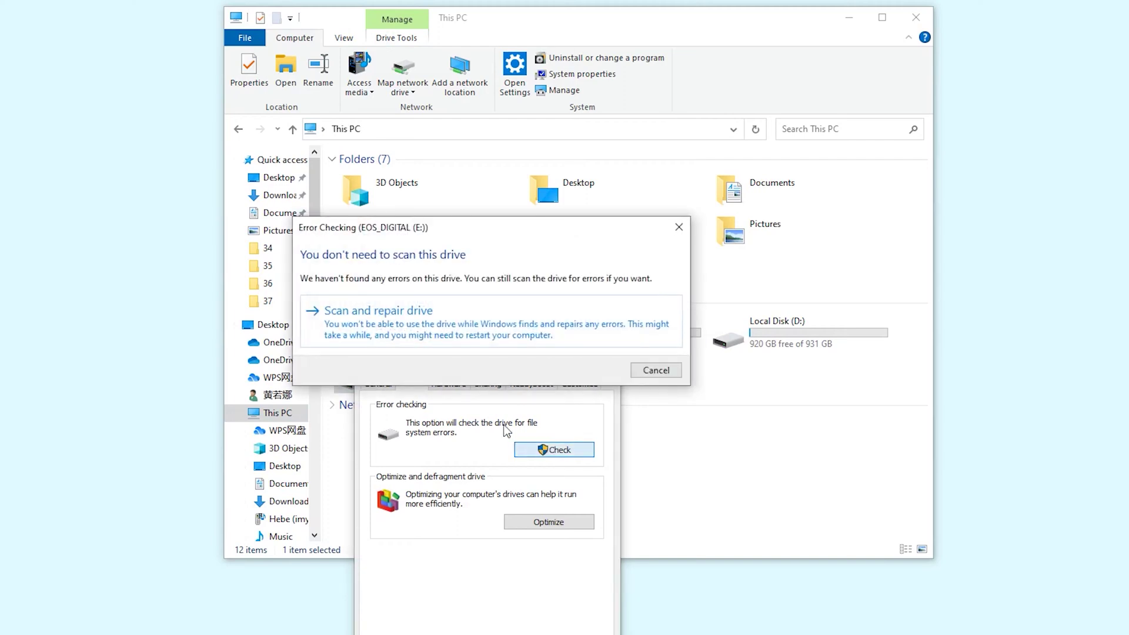
left_click(524, 335)
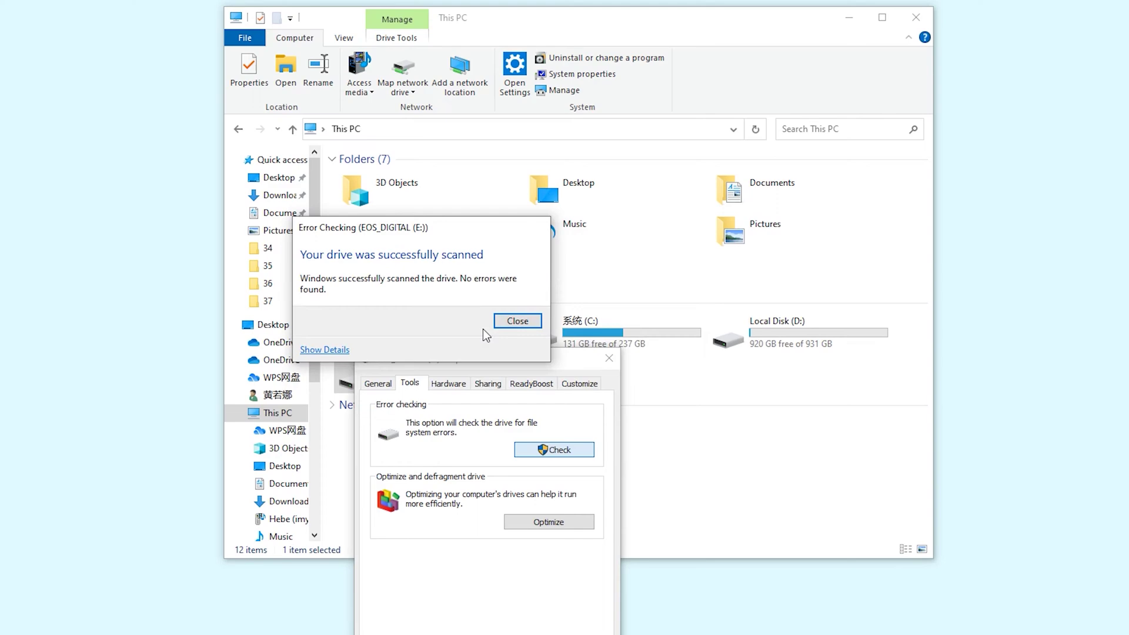
left_click(518, 325)
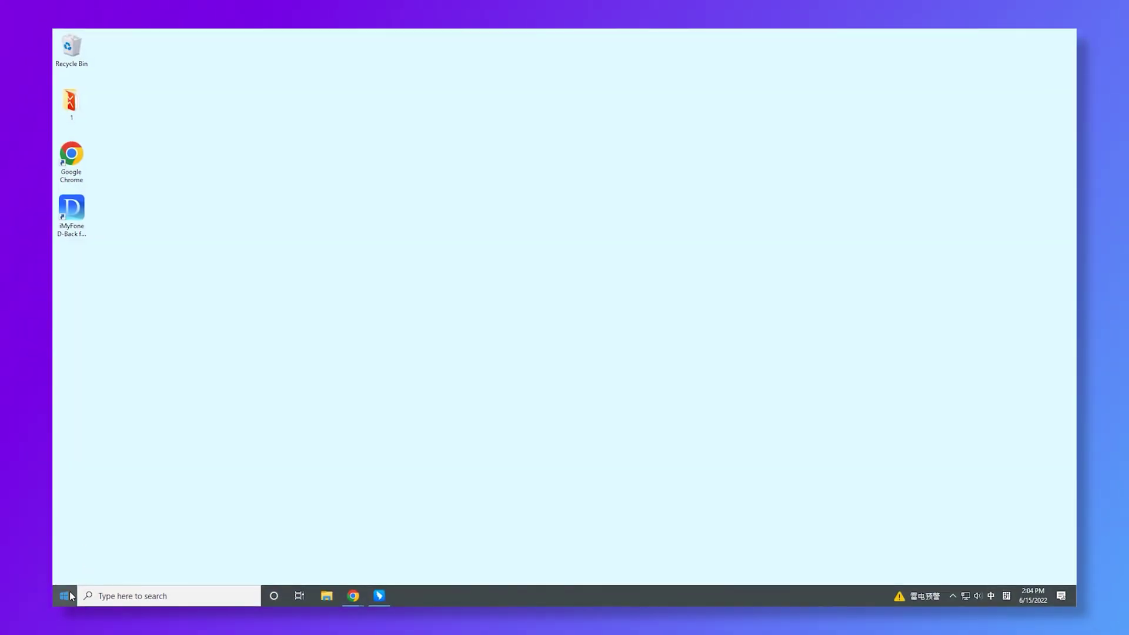
Open Disk Management and list the available drive letters for the EOS_DIGITAL (E:) volume.
right_click(67, 593)
left_click(76, 304)
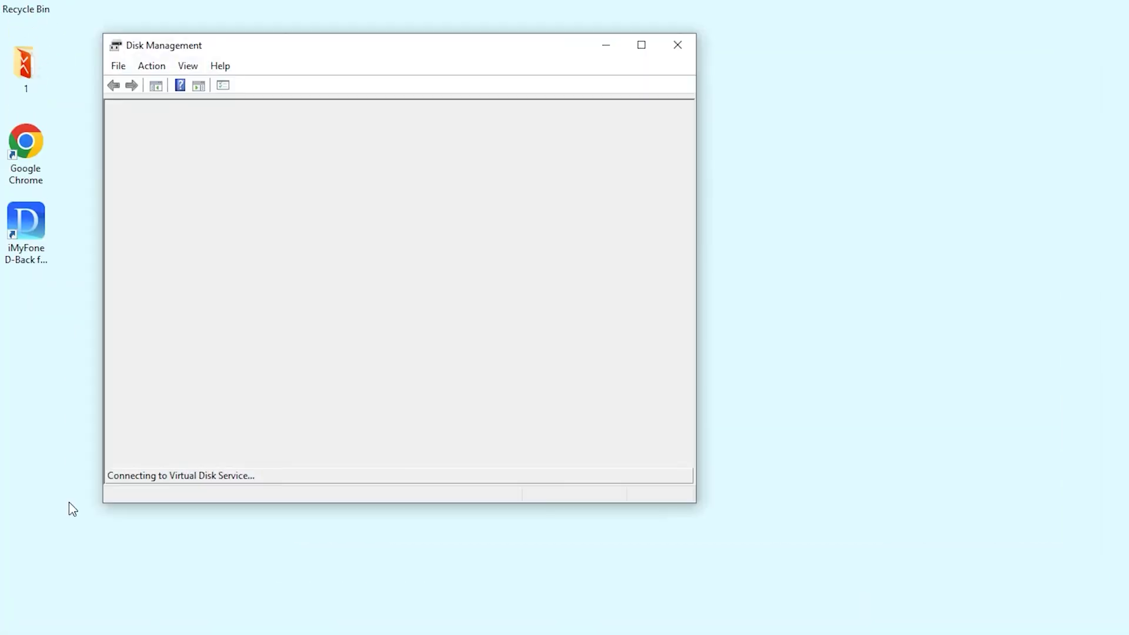
left_click(166, 170)
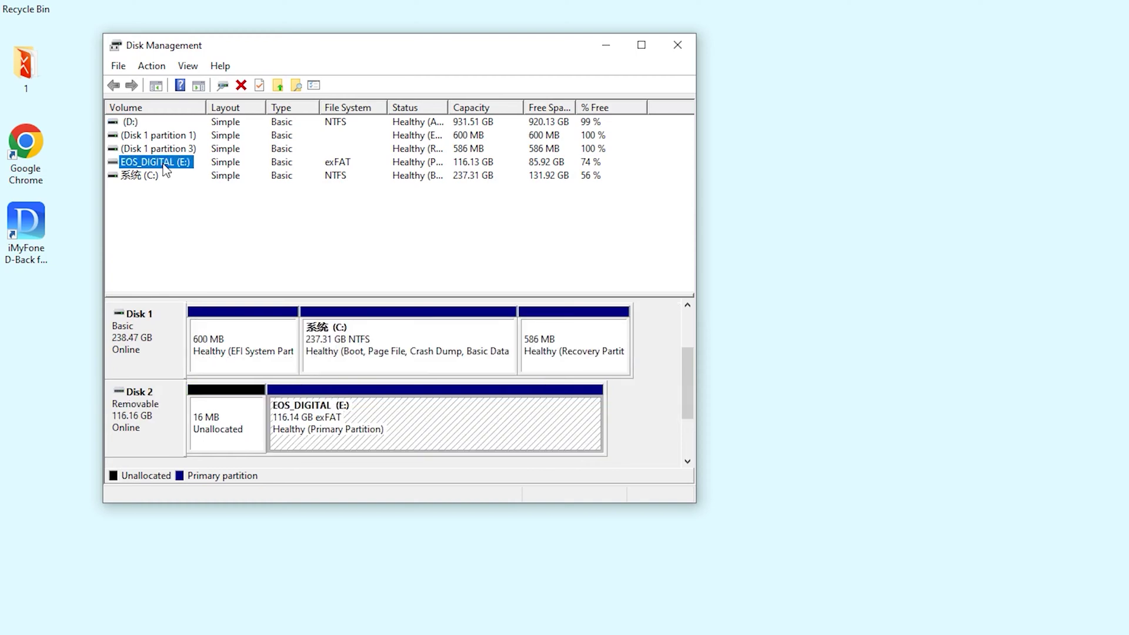
right_click(167, 170)
left_click(326, 234)
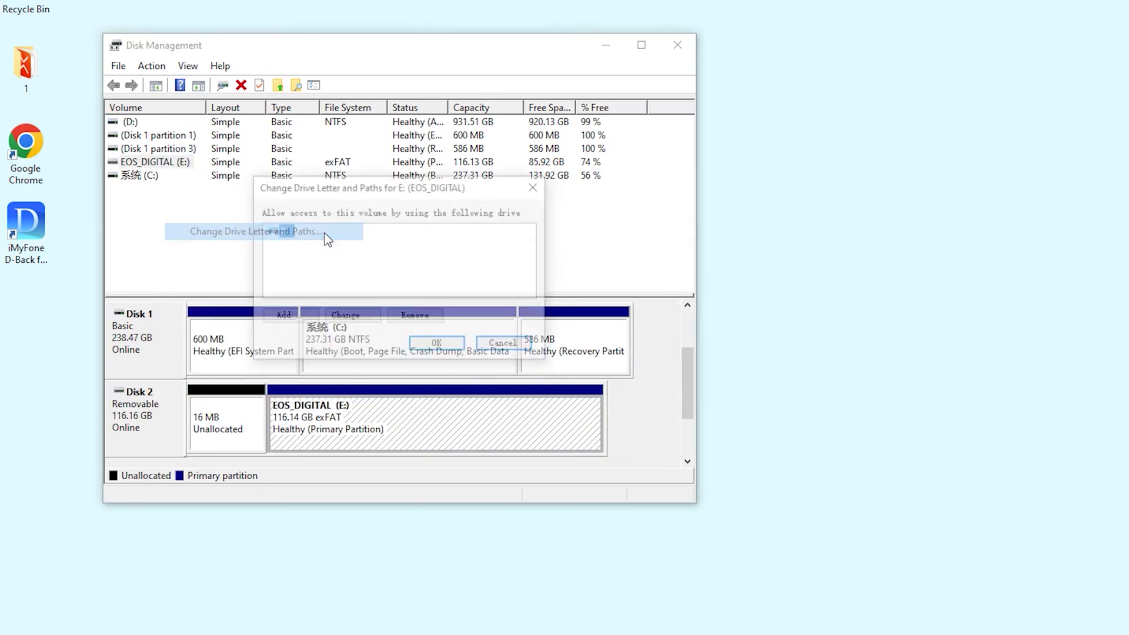
left_click(339, 320)
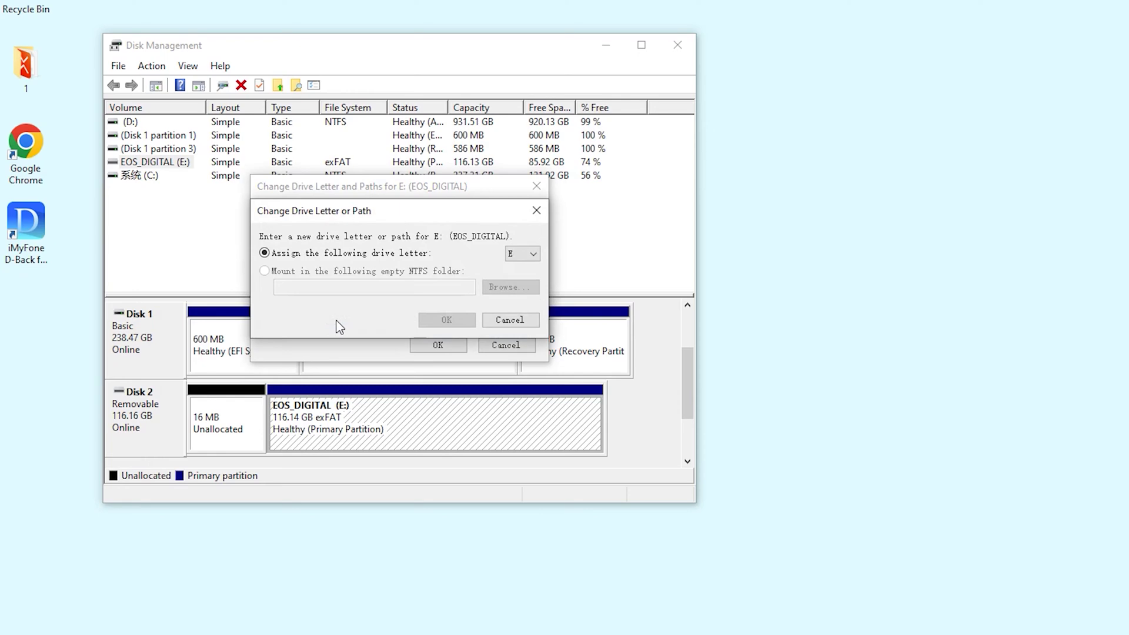
left_click(534, 255)
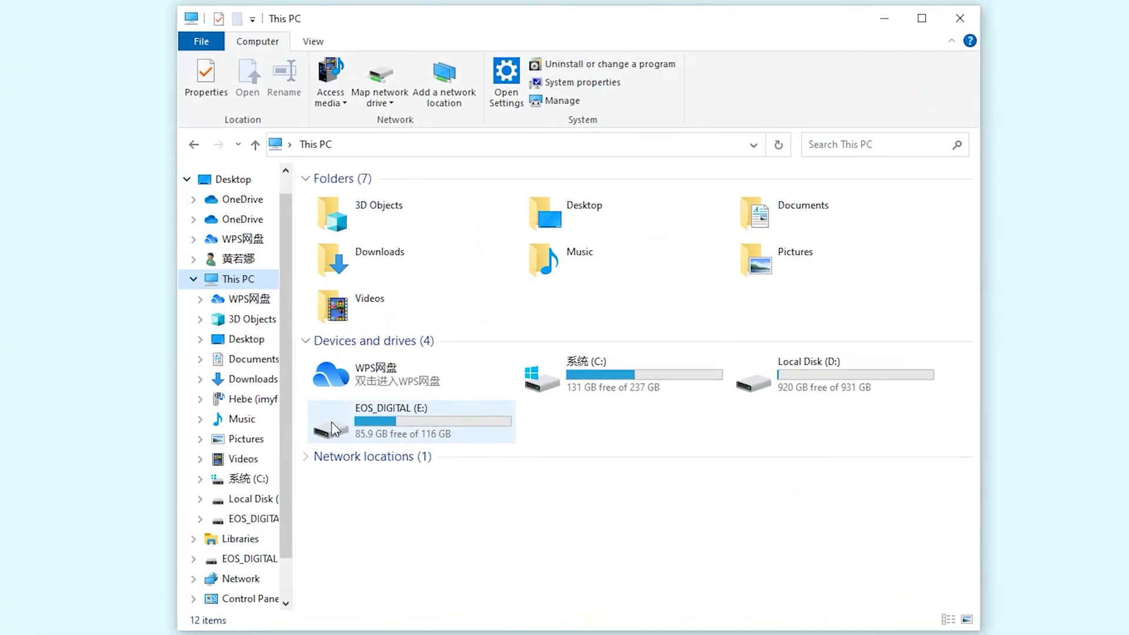
Open the Format dialog for EOS_DIGITAL (E:), with exFAT and Quick Format selected.
left_click(308, 370)
right_click(333, 430)
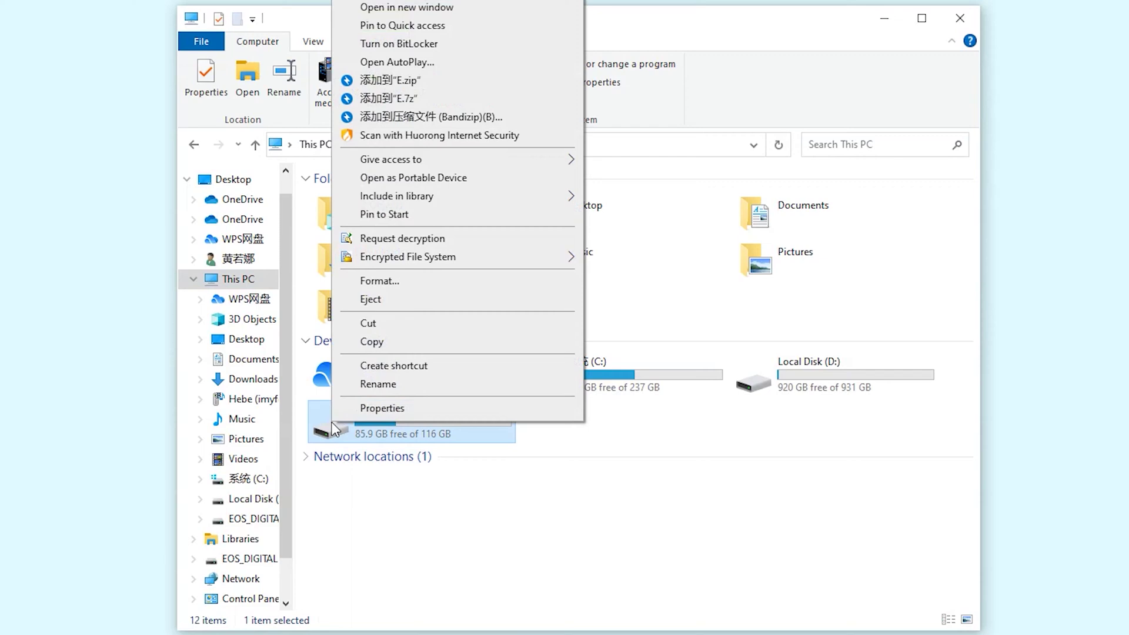
left_click(419, 285)
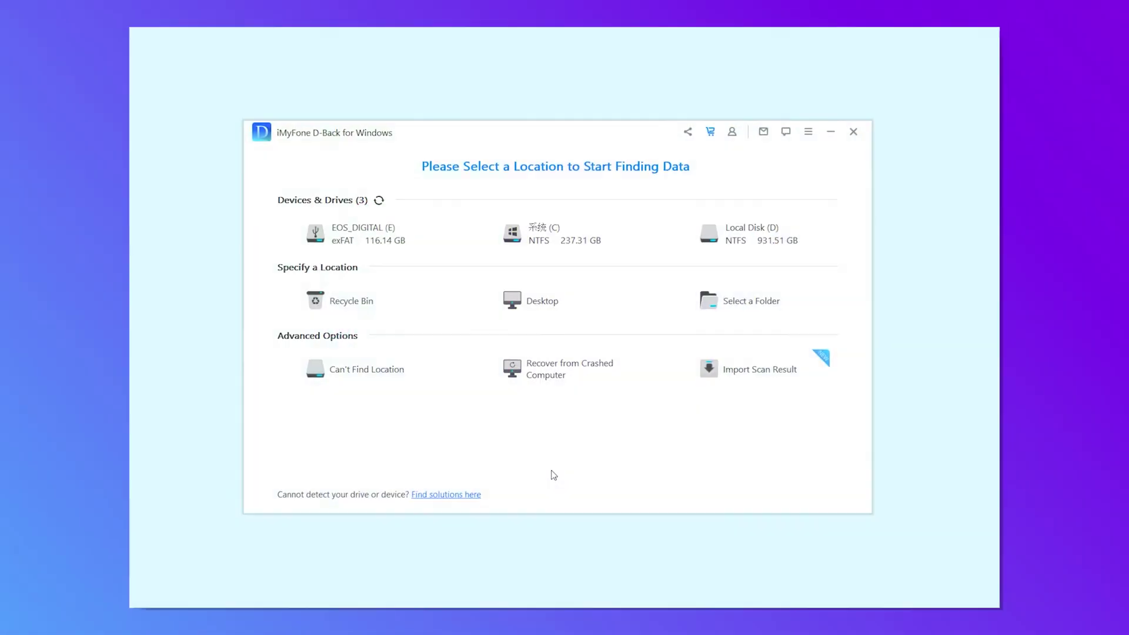
Start the deep scan of EOS_DIGITAL (E) and browse the photo, video, document and other categories.
left_click(389, 242)
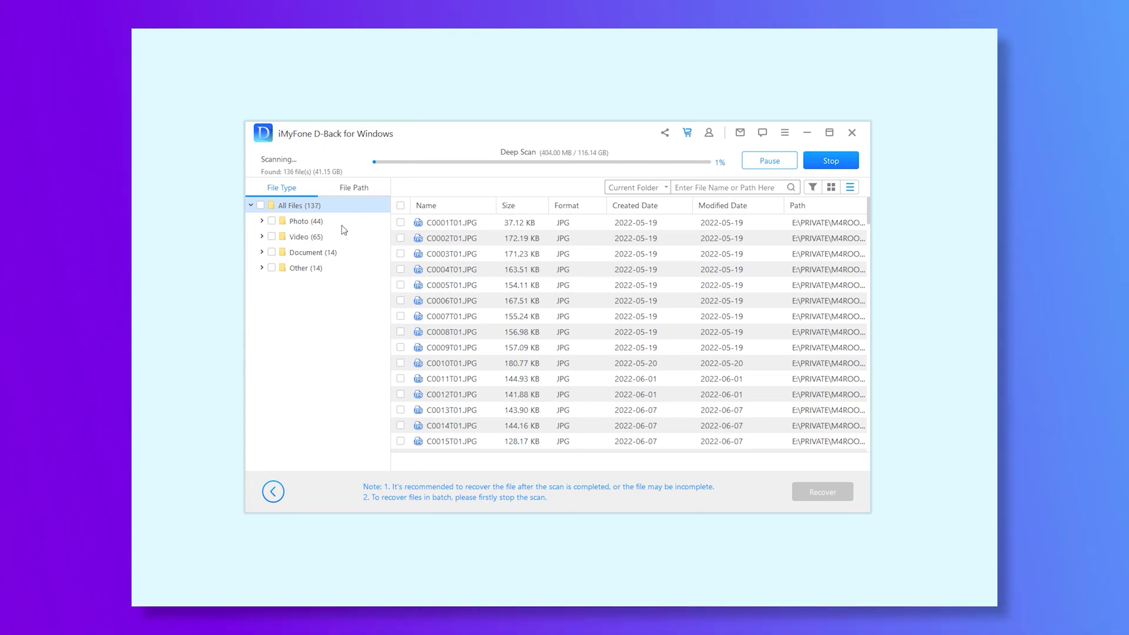
left_click(301, 225)
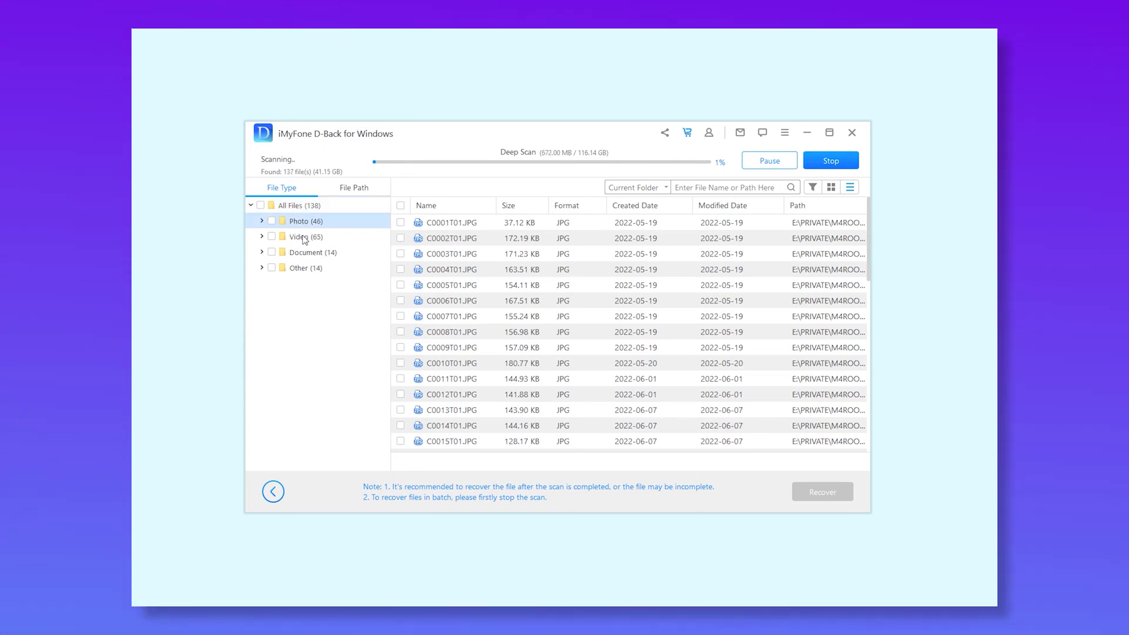
left_click(301, 237)
left_click(304, 251)
left_click(304, 269)
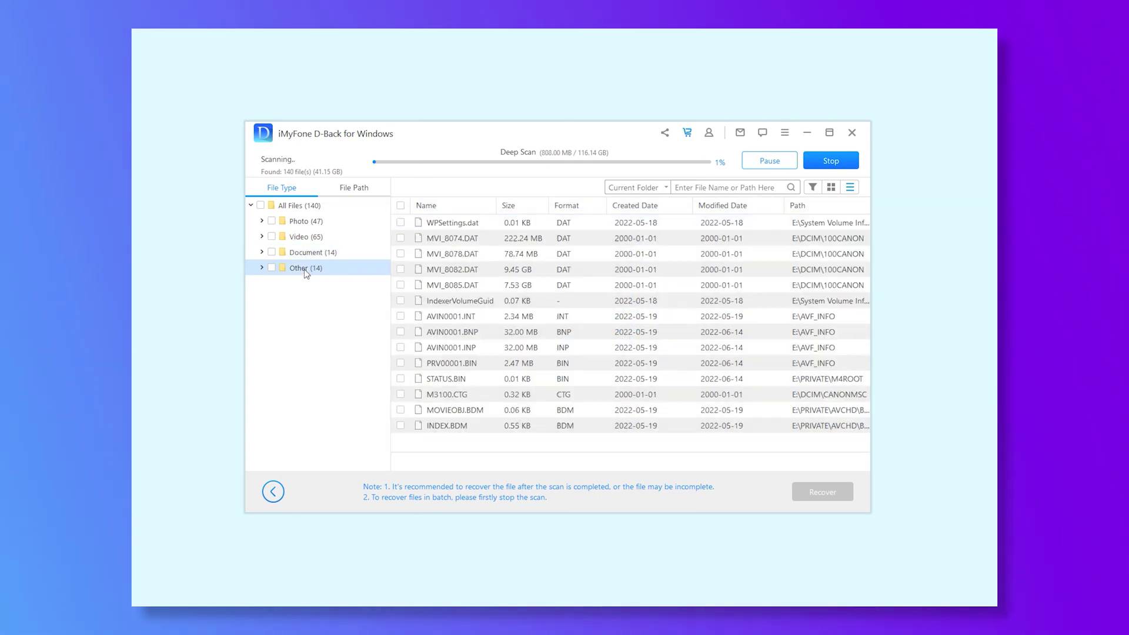
Switch the results to thumbnail view and show the found photos.
left_click(831, 187)
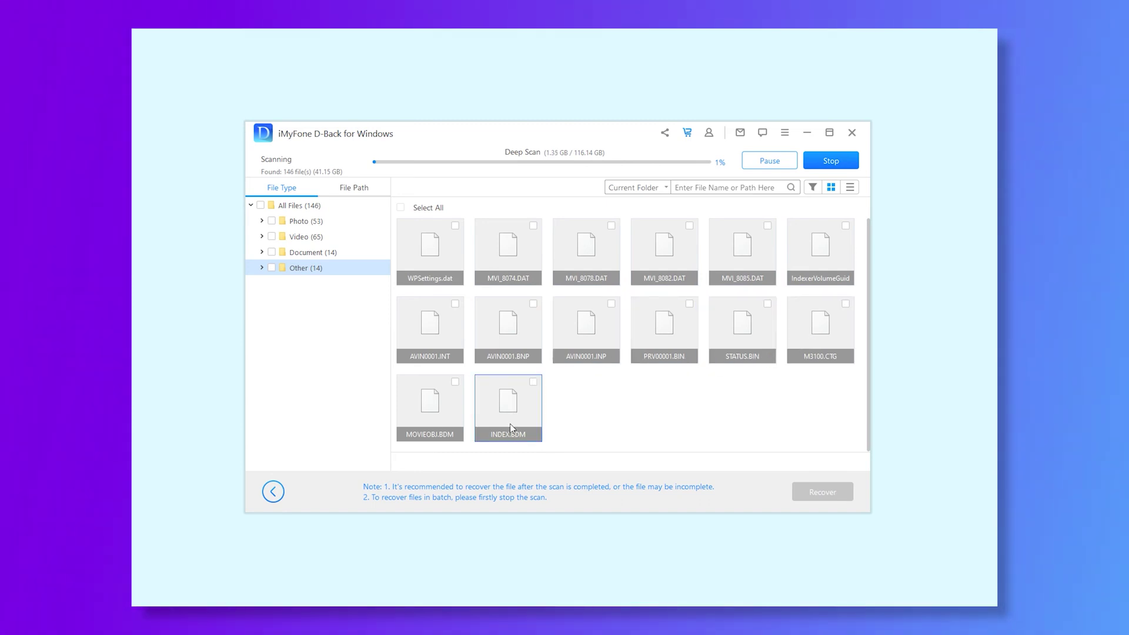
left_click(317, 240)
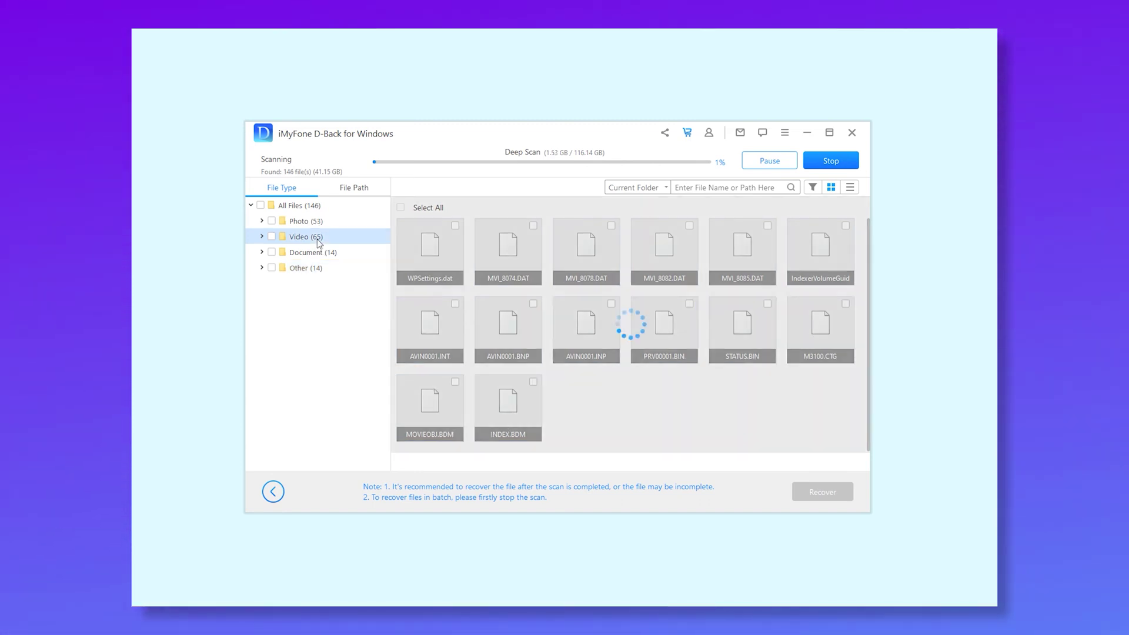
left_click(308, 219)
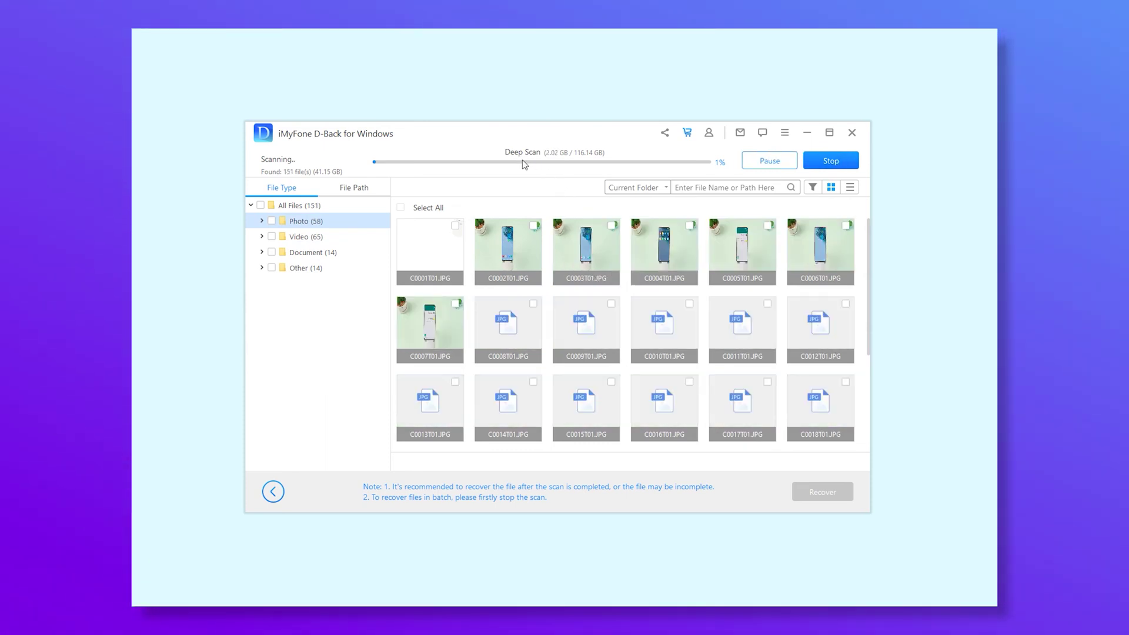
Preview C0008T01.JPG, recover it to the Desktop, and open the output folder.
double_click(525, 337)
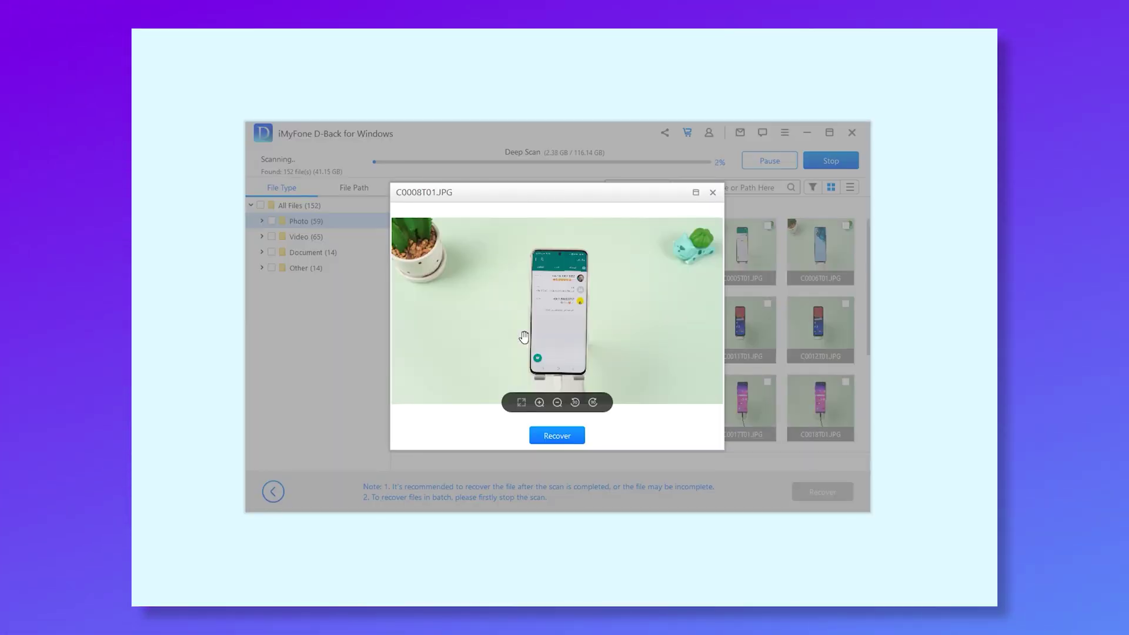
left_click(557, 435)
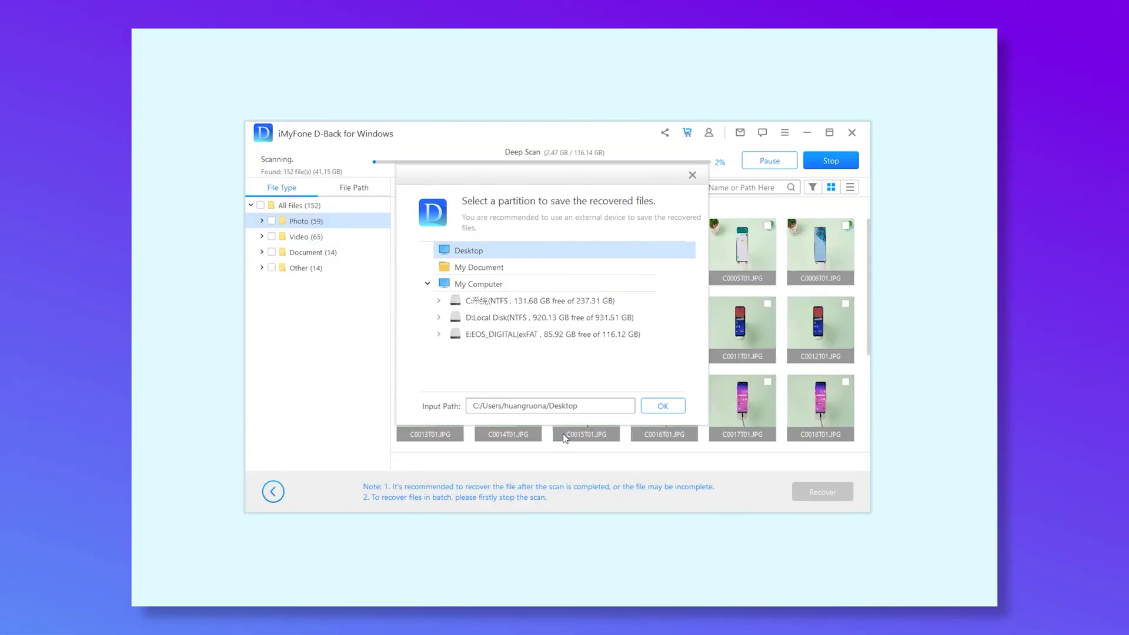
left_click(662, 407)
left_click(543, 360)
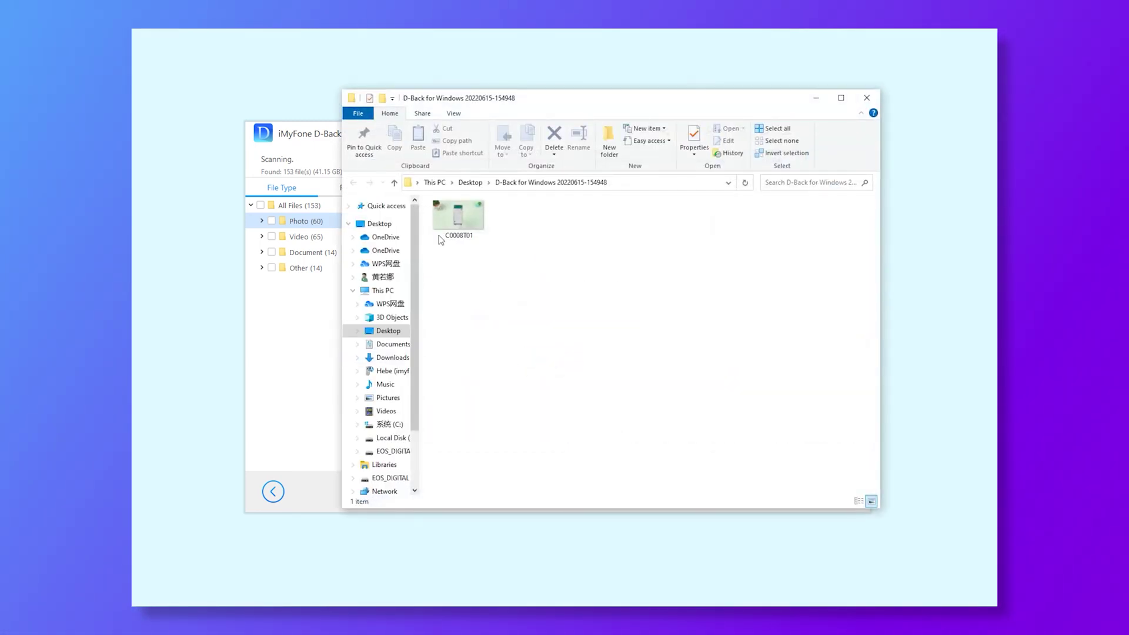